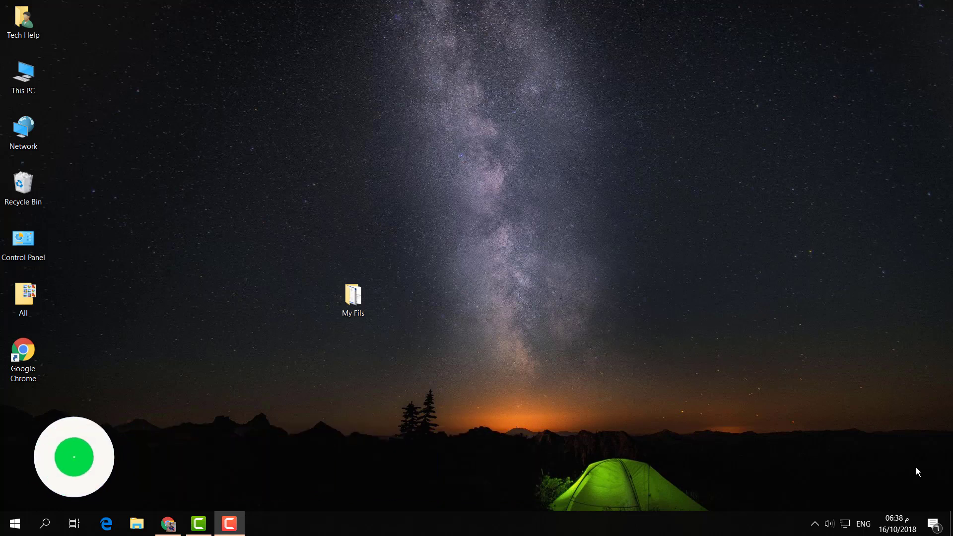
Check My Fils' contents, then deny SYSTEM full control in the folder's Security permissions
{"action": "double_click", "coordinate": [359, 303]}
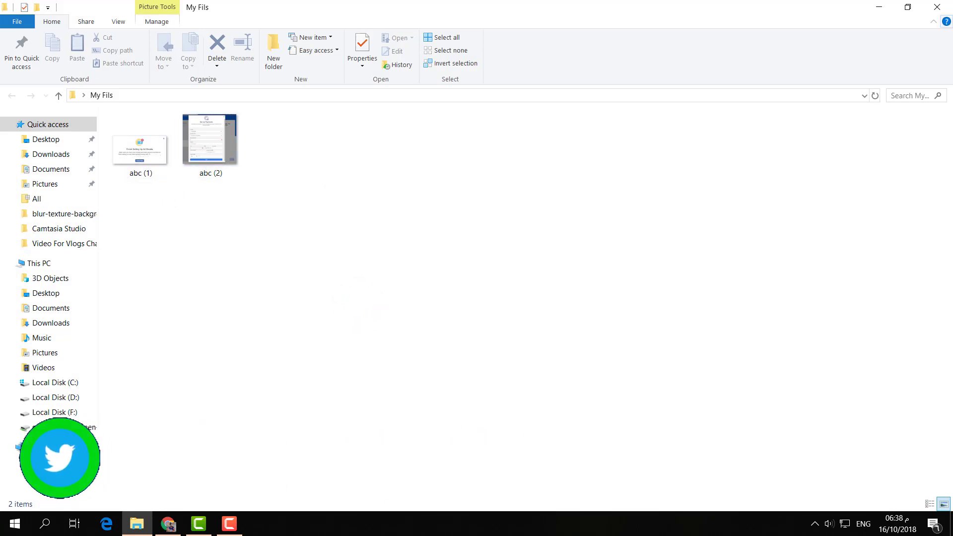
{"action": "left_click", "coordinate": [937, 8]}
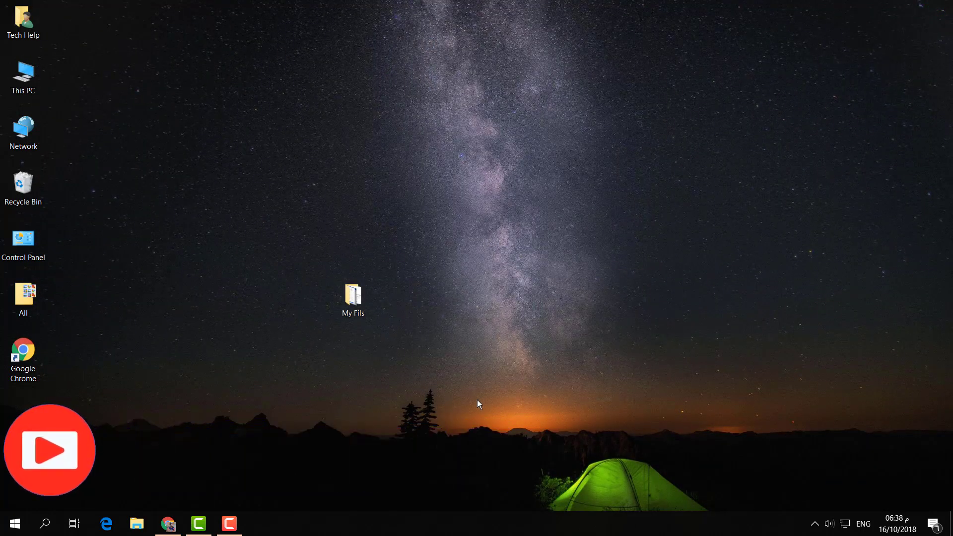
{"action": "right_click", "coordinate": [355, 306]}
{"action": "left_click", "coordinate": [395, 503]}
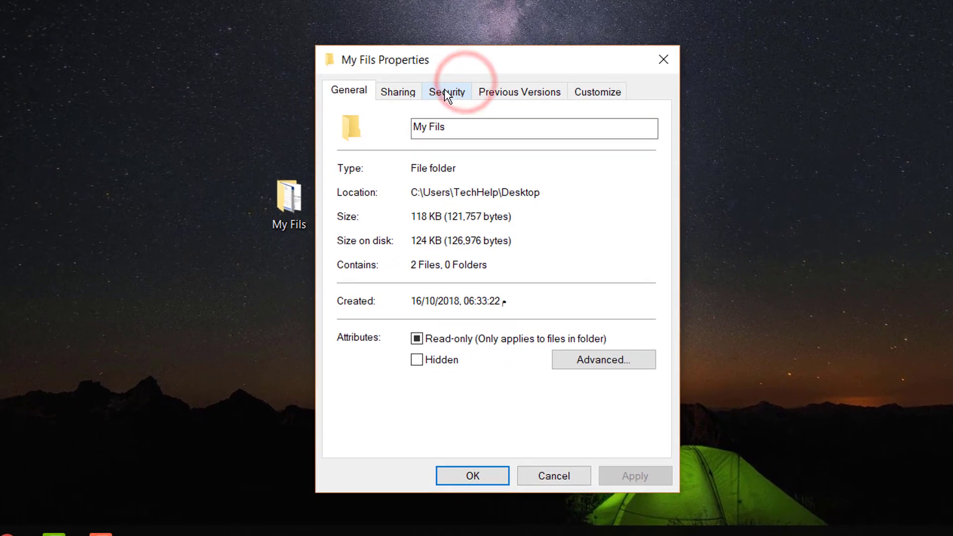
{"action": "left_click", "coordinate": [445, 89]}
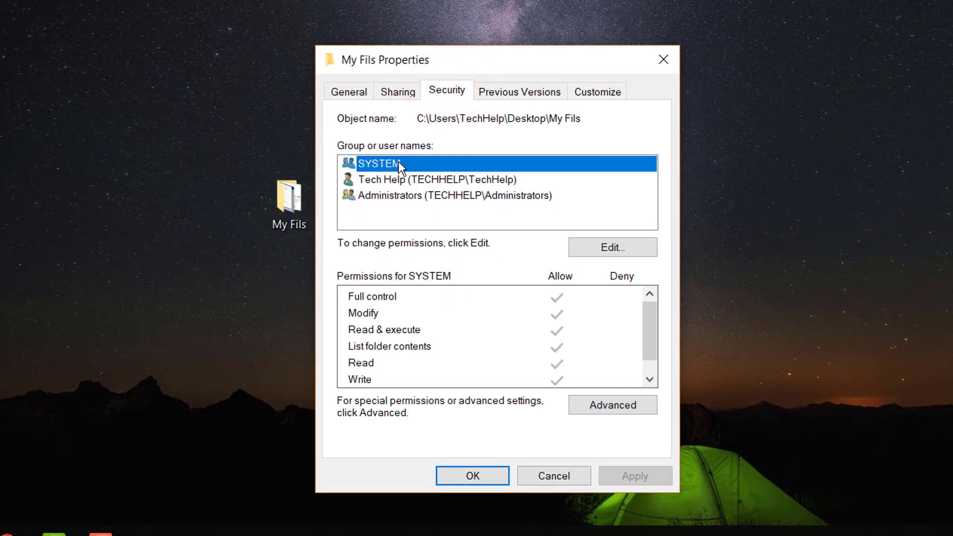
{"action": "left_click", "coordinate": [618, 247]}
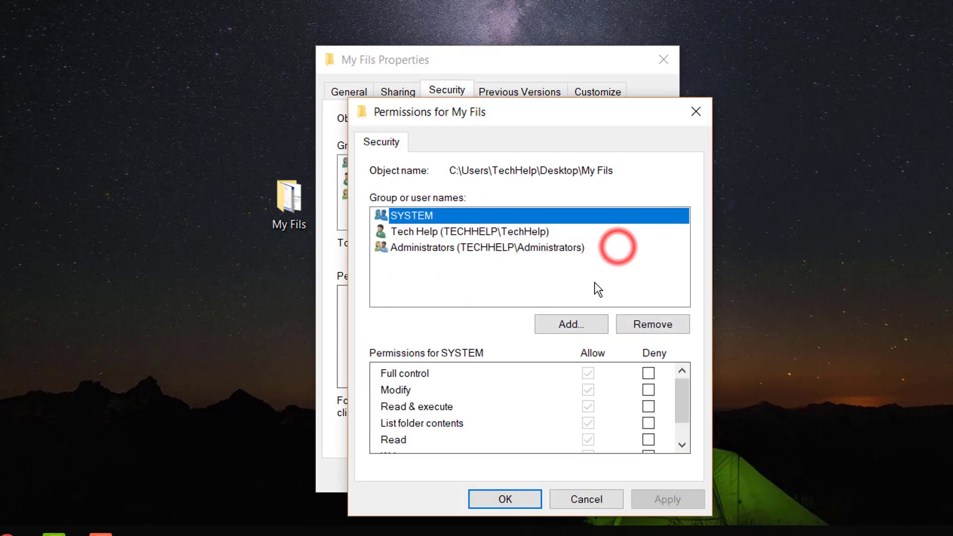
{"action": "left_click", "coordinate": [649, 373]}
{"action": "left_click", "coordinate": [683, 445]}
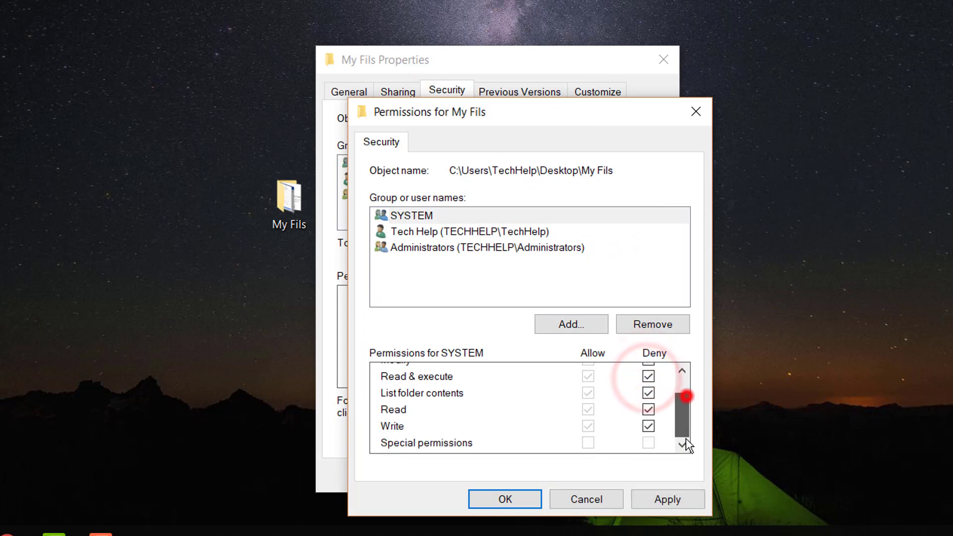
Deny Tech Help full control, confirm the deny entries, and close the properties windows
{"action": "left_click", "coordinate": [470, 233]}
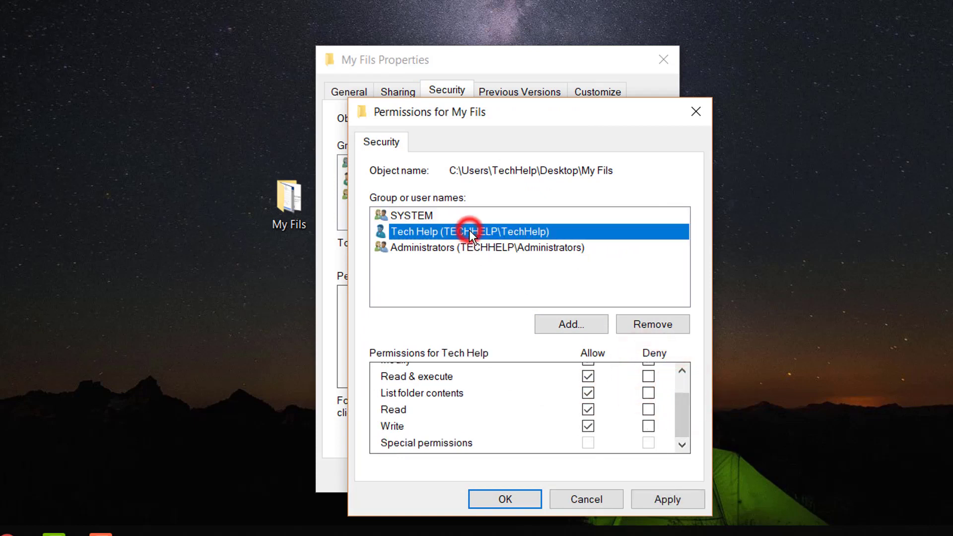
{"action": "left_click_drag", "start_coordinate": [684, 396], "coordinate": [674, 375]}
{"action": "left_click", "coordinate": [649, 373]}
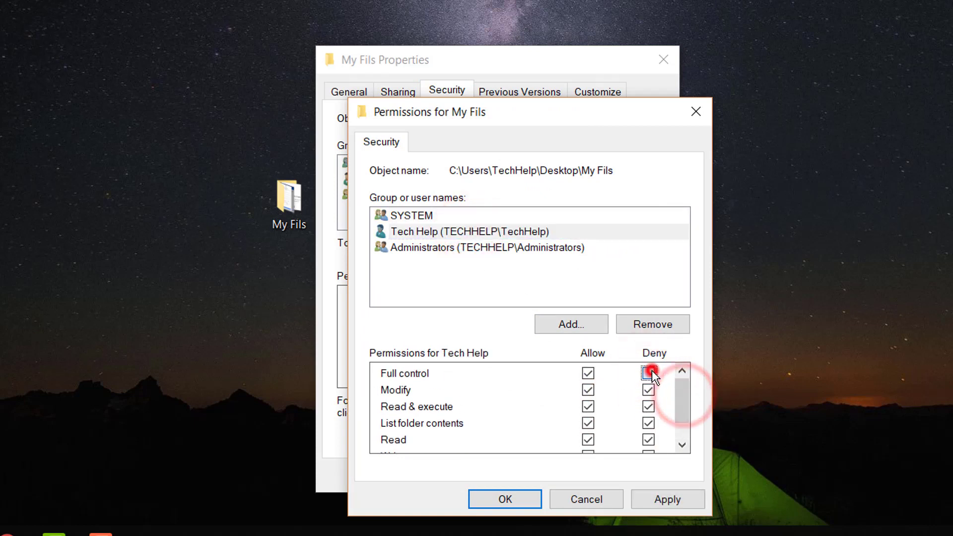
{"action": "left_click", "coordinate": [668, 499]}
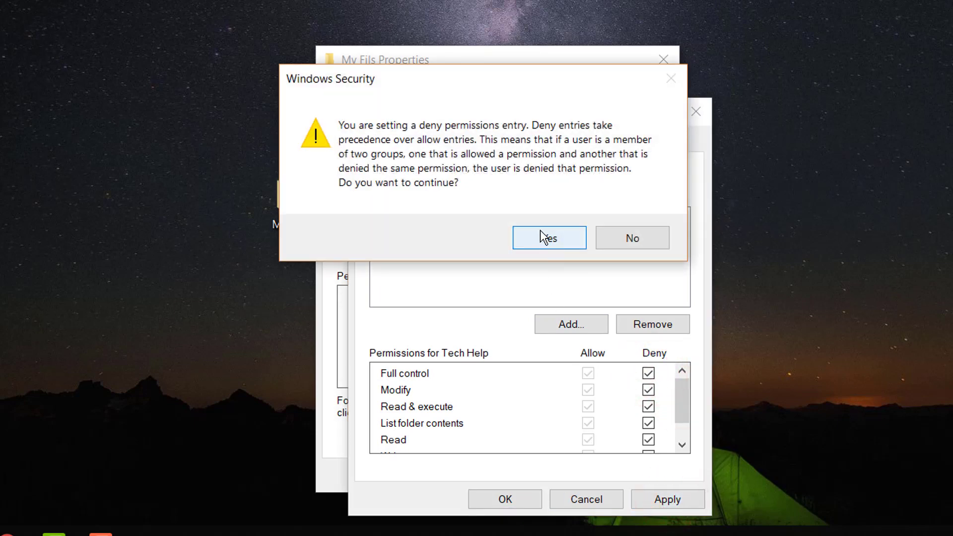
{"action": "left_click", "coordinate": [539, 240]}
{"action": "left_click", "coordinate": [511, 500]}
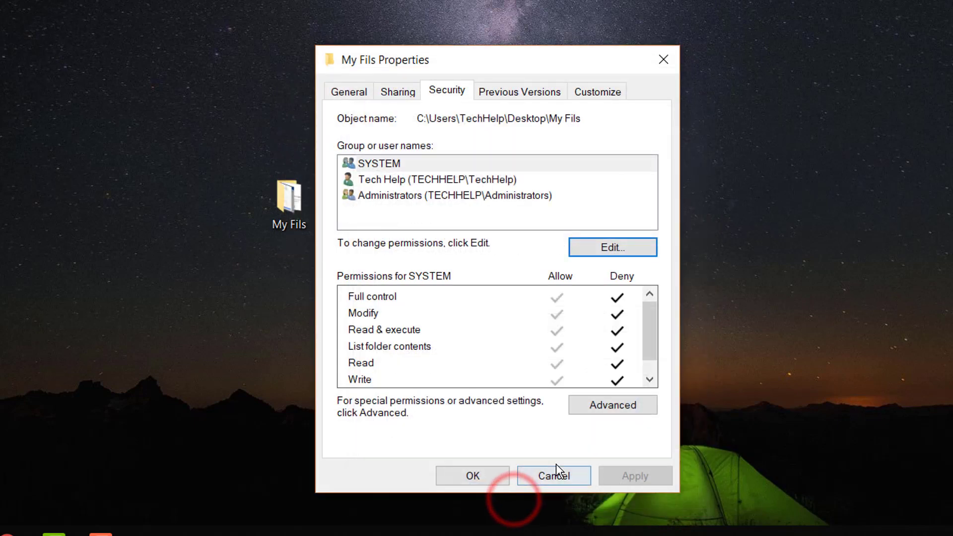
{"action": "left_click", "coordinate": [489, 479]}
{"action": "left_click", "coordinate": [404, 362]}
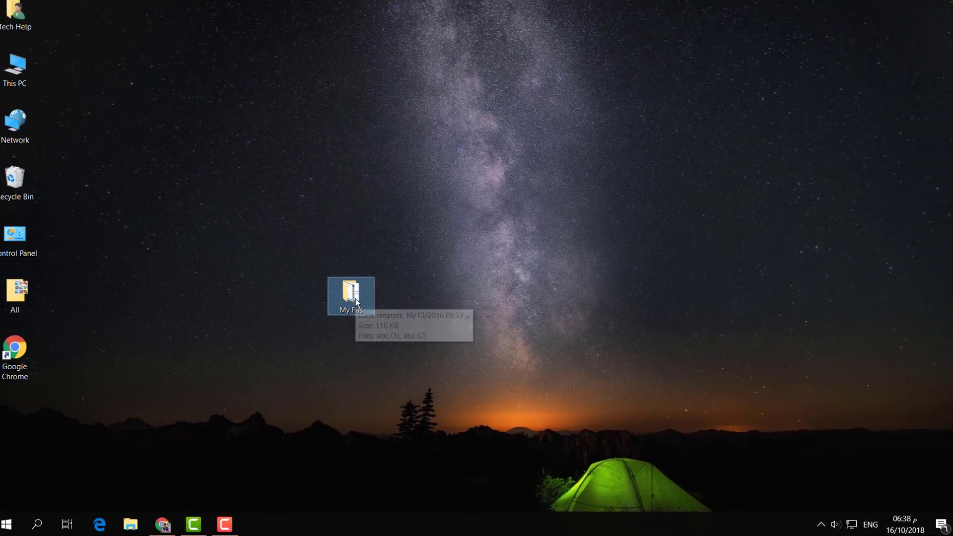
{"action": "double_click", "coordinate": [291, 203]}
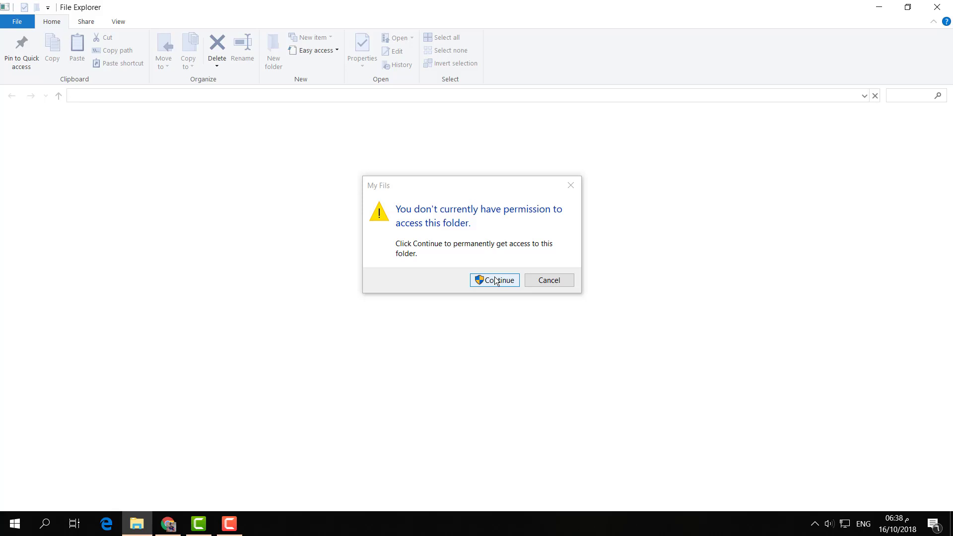
{"action": "left_click", "coordinate": [496, 280]}
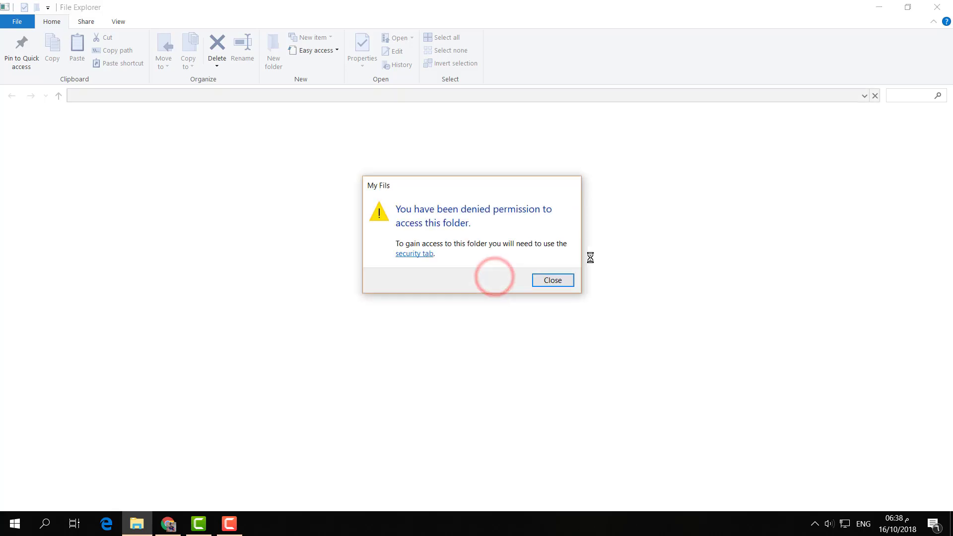
{"action": "left_click", "coordinate": [558, 280]}
{"action": "right_click", "coordinate": [357, 315]}
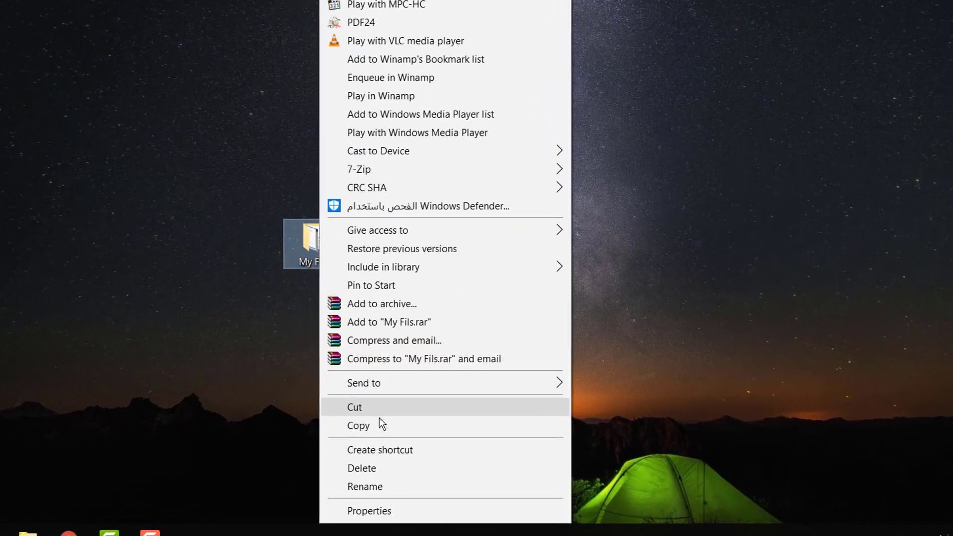
{"action": "left_click", "coordinate": [378, 477]}
{"action": "left_click", "coordinate": [442, 141]}
{"action": "left_click", "coordinate": [570, 232]}
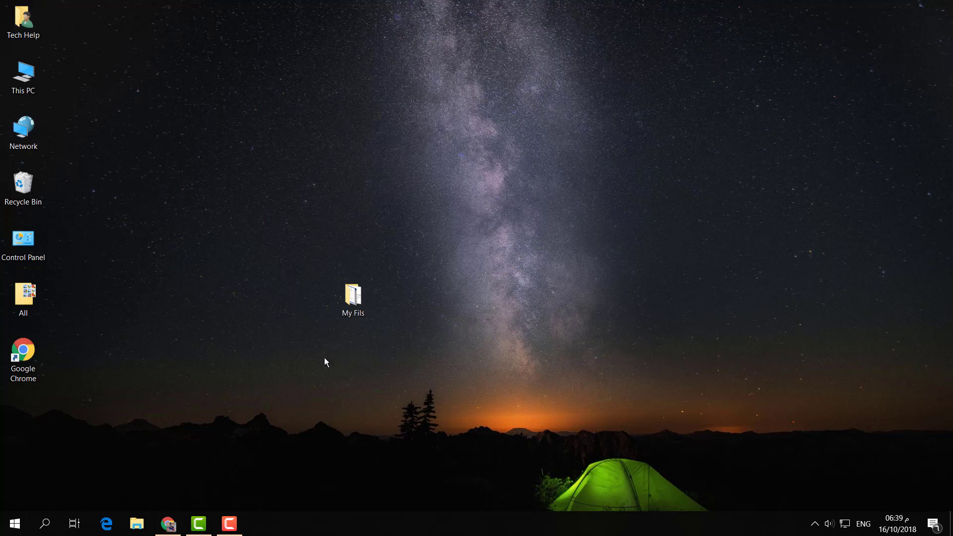
Clear SYSTEM's Deny entries on My Fils, including full control and write
{"action": "right_click", "coordinate": [347, 312]}
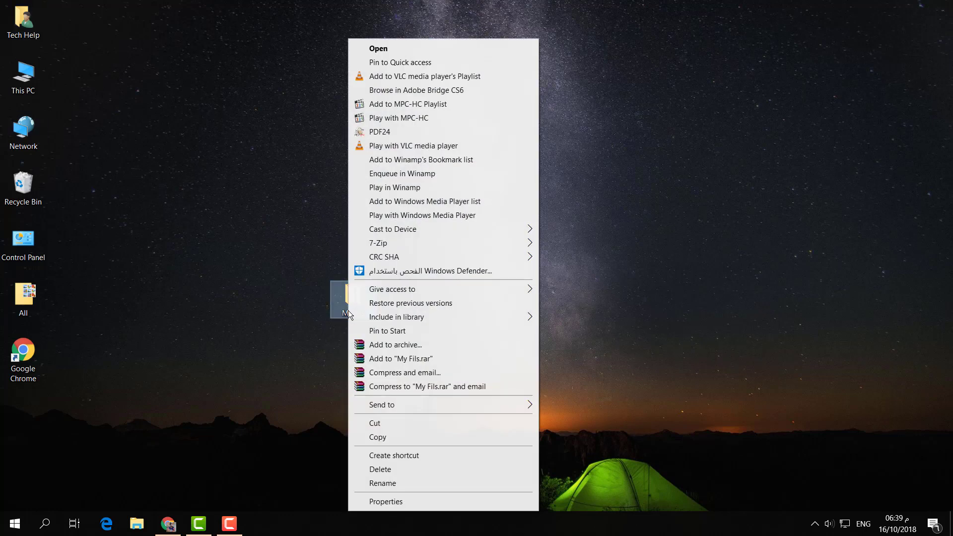
{"action": "left_click", "coordinate": [387, 502]}
{"action": "left_click", "coordinate": [400, 84]}
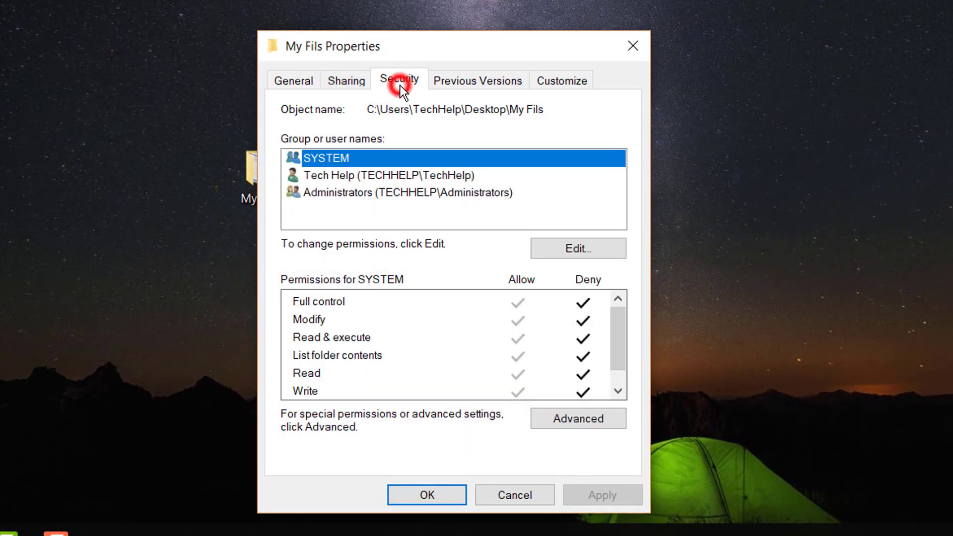
{"action": "left_click", "coordinate": [561, 249]}
{"action": "left_click", "coordinate": [615, 358]}
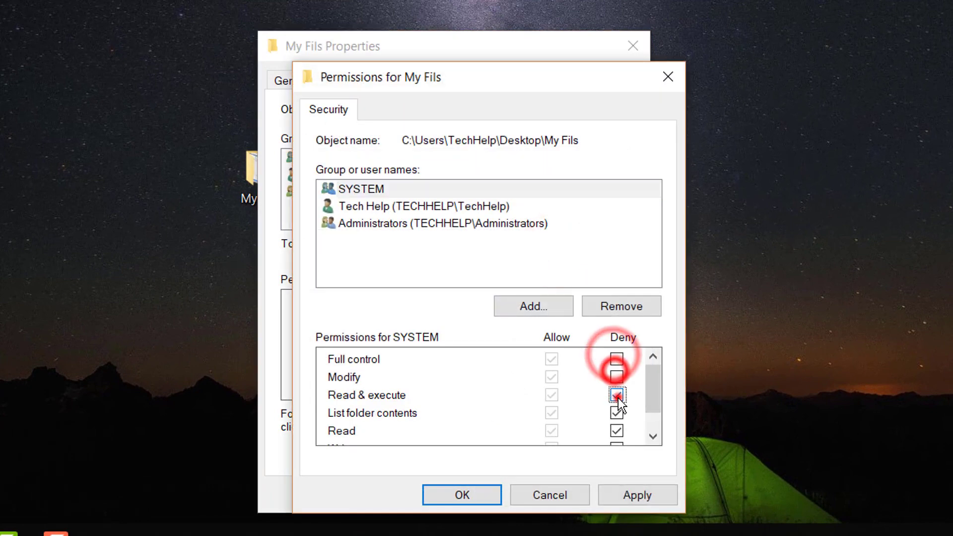
{"action": "left_click", "coordinate": [619, 398]}
{"action": "left_click", "coordinate": [616, 431]}
{"action": "scroll", "coordinate": [617, 418], "scroll_direction": "down", "scroll_amount": 1}
{"action": "left_click", "coordinate": [617, 415]}
Clear Tech Help's full control, modify, read & execute and write denials, then apply
{"action": "left_click", "coordinate": [403, 206]}
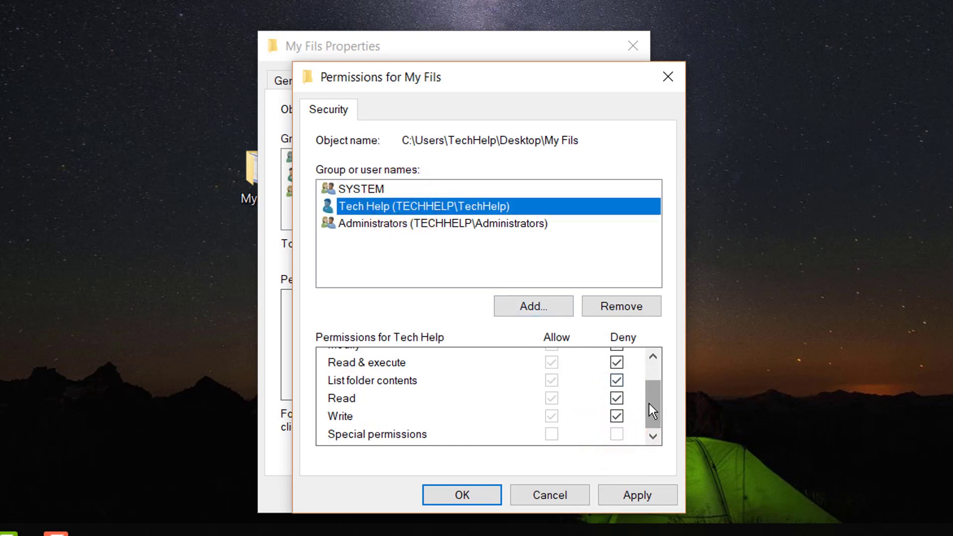
{"action": "left_click_drag", "start_coordinate": [651, 403], "coordinate": [640, 373]}
{"action": "left_click", "coordinate": [618, 359]}
{"action": "left_click", "coordinate": [617, 377]}
{"action": "left_click", "coordinate": [618, 395]}
{"action": "scroll", "coordinate": [620, 402], "scroll_direction": "down", "scroll_amount": 1}
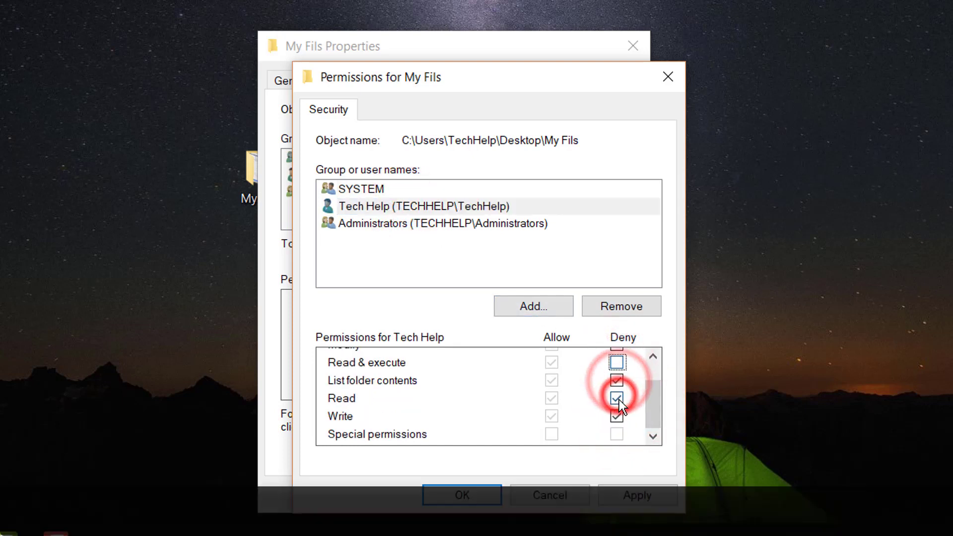
{"action": "left_click", "coordinate": [617, 415]}
{"action": "left_click", "coordinate": [634, 493]}
{"action": "left_click", "coordinate": [451, 494]}
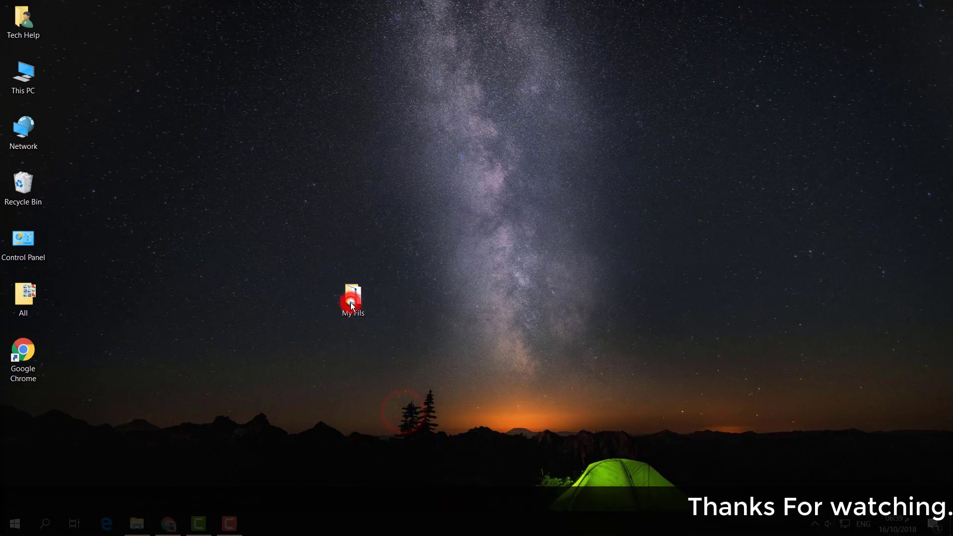
Confirm My Fils opens normally, close it, then delete the folder from the desktop
{"action": "double_click", "coordinate": [351, 302]}
{"action": "left_click", "coordinate": [938, 6]}
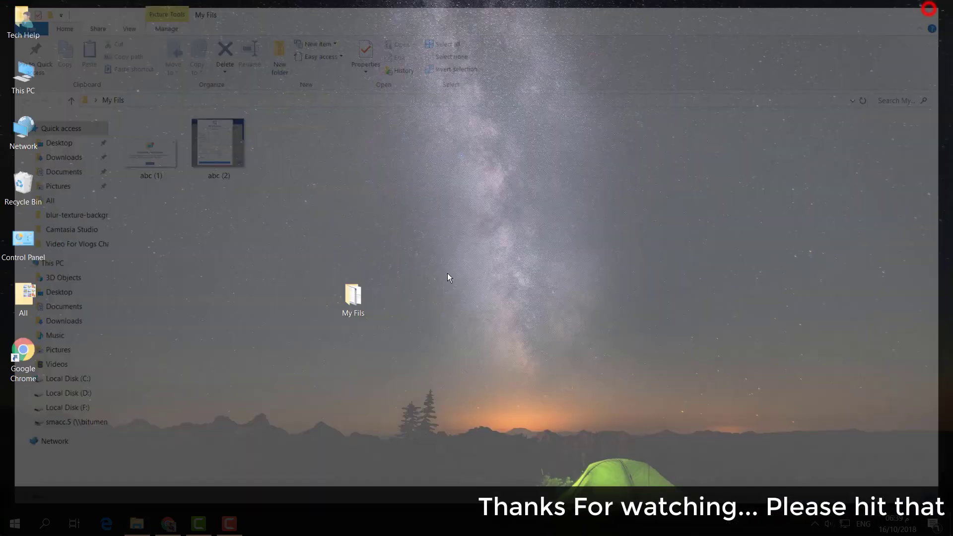
{"action": "right_click", "coordinate": [325, 283]}
{"action": "right_click", "coordinate": [350, 263]}
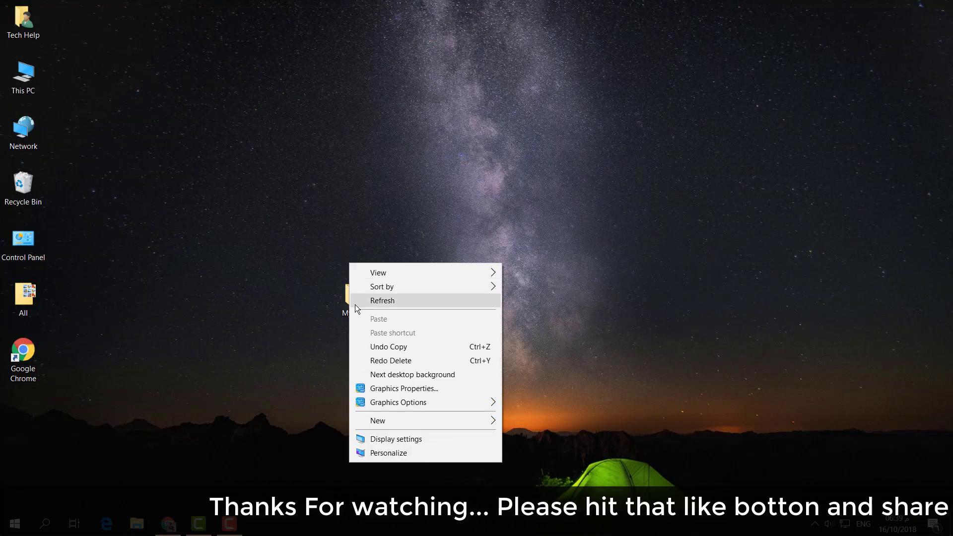
{"action": "left_click", "coordinate": [318, 299]}
{"action": "right_click", "coordinate": [362, 304]}
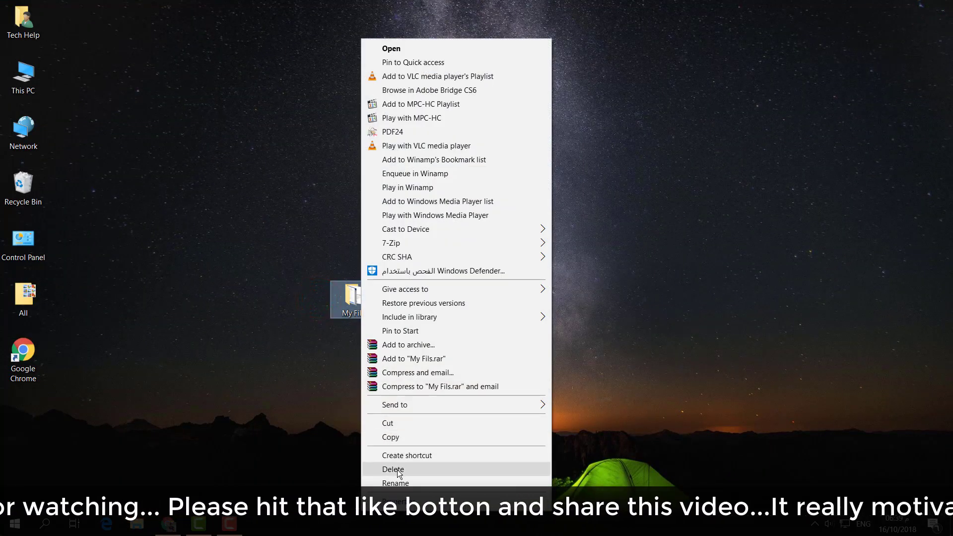
{"action": "left_click", "coordinate": [397, 468]}
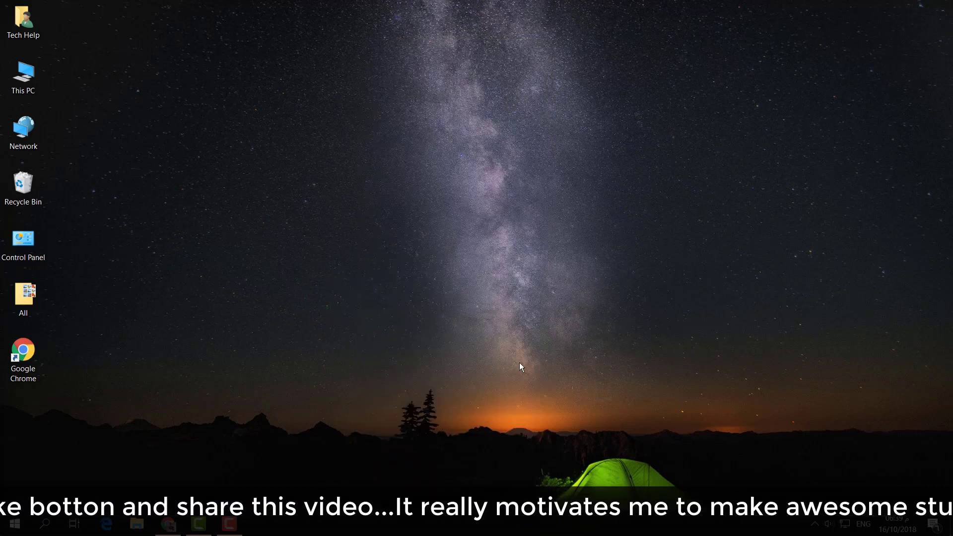